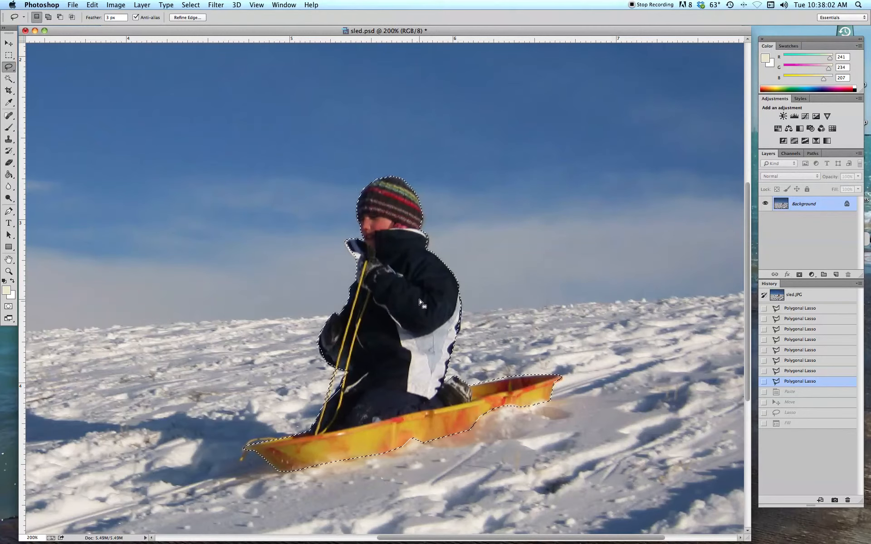
Paste the copied boy on the sled as a new layer and move it down onto the left part of the snowy slope
{"action": "key", "text": "super+minus"}
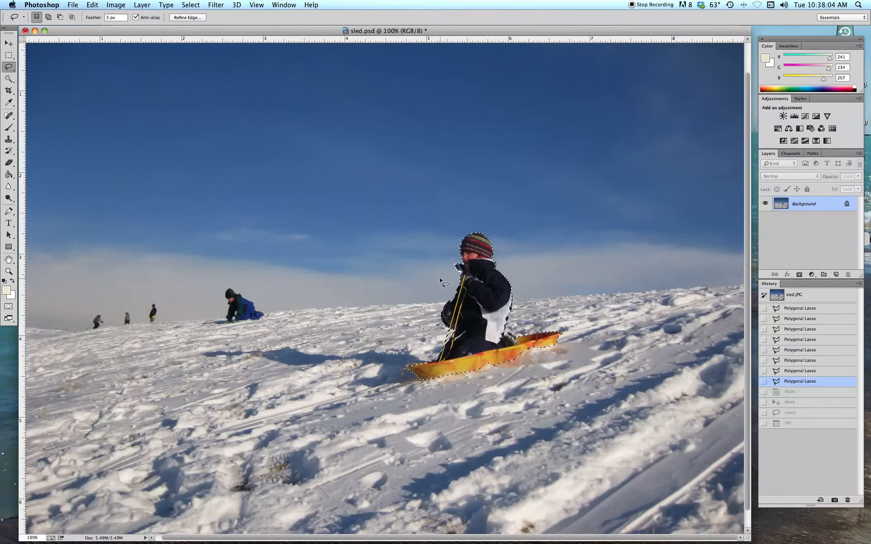
{"action": "key", "text": "super+v"}
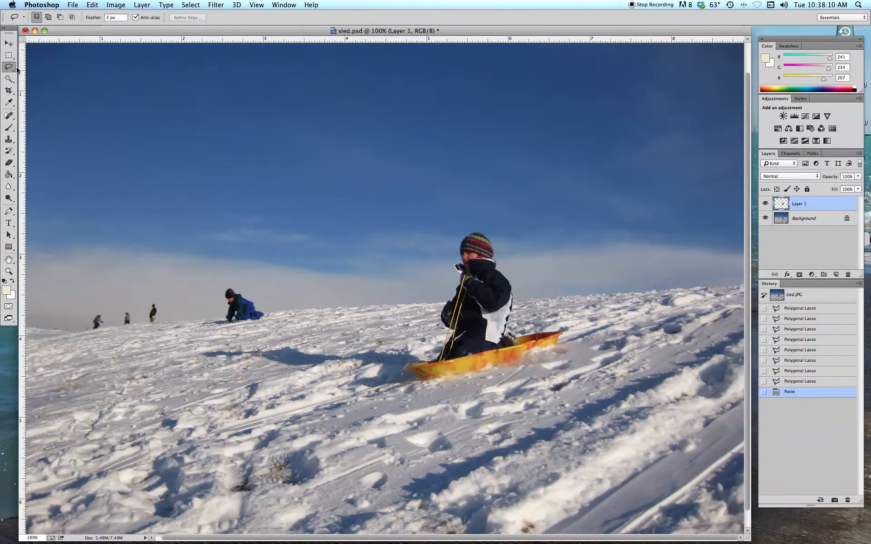
{"action": "left_click", "coordinate": [8, 42]}
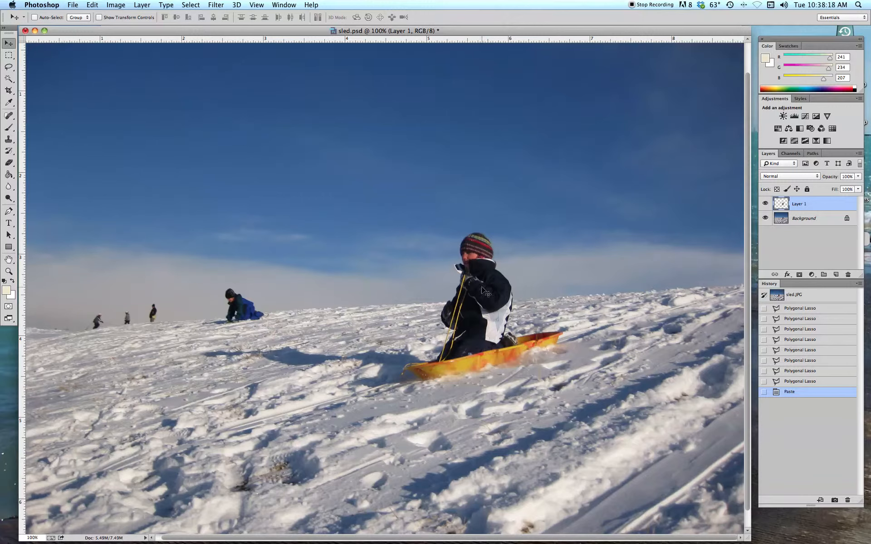
{"action": "left_click_drag", "start_coordinate": [485, 281], "coordinate": [287, 360]}
{"action": "scroll", "coordinate": [252, 370], "scroll_direction": "left", "scroll_amount": 1}
{"action": "scroll", "coordinate": [287, 361], "scroll_direction": "right", "scroll_amount": 1}
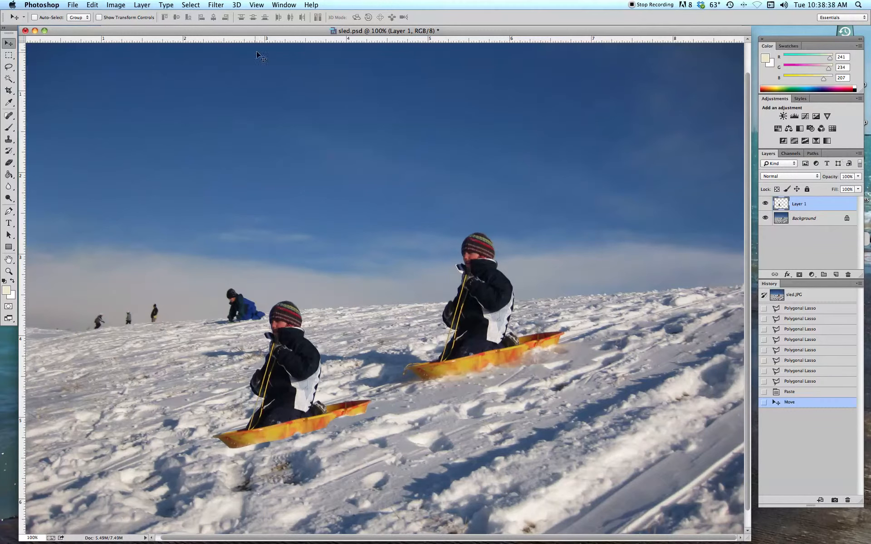
{"action": "left_click", "coordinate": [283, 4]}
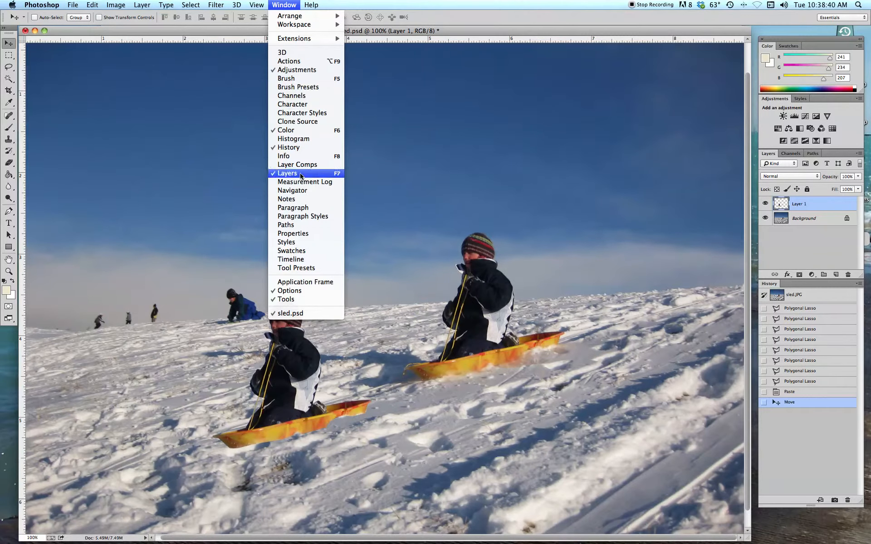
{"action": "left_click", "coordinate": [285, 4]}
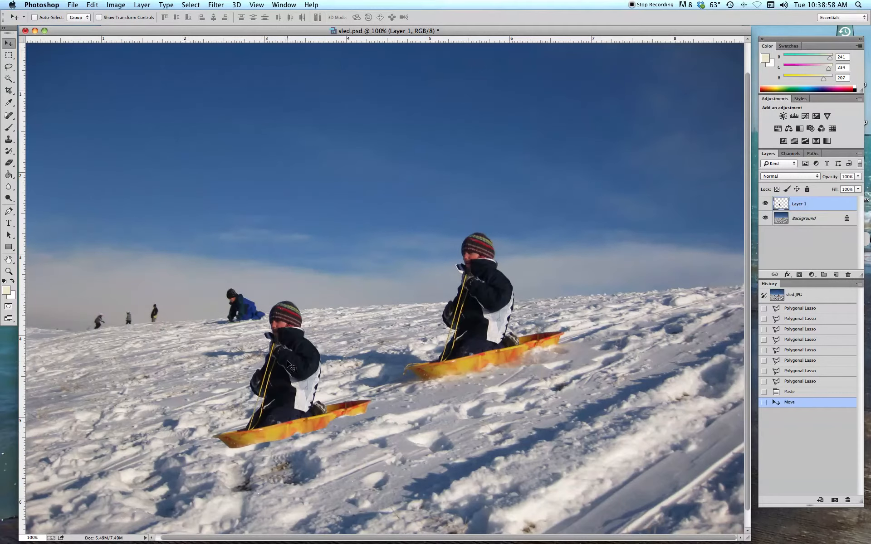
Move the pasted sledder up into the blue sky and back down onto the left part of the slope
{"action": "left_click_drag", "start_coordinate": [287, 361], "coordinate": [249, 151]}
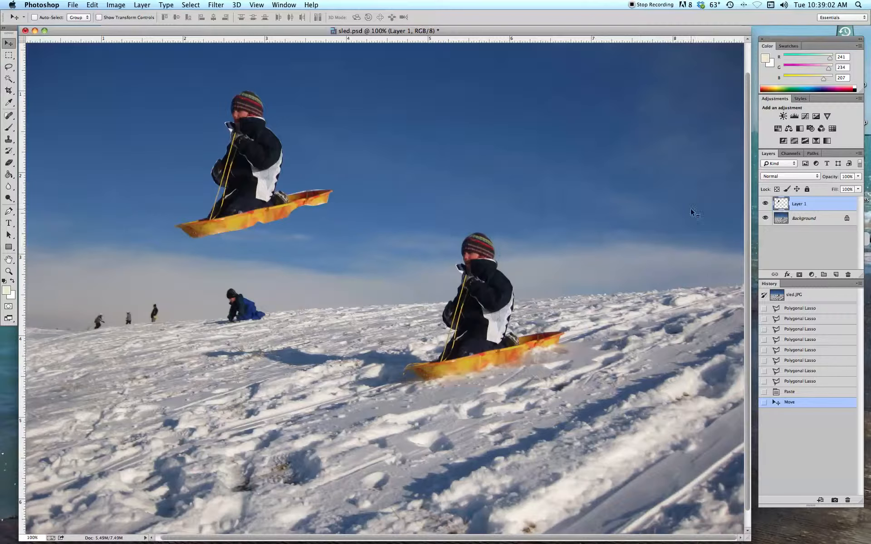
{"action": "left_click_drag", "start_coordinate": [258, 158], "coordinate": [268, 365]}
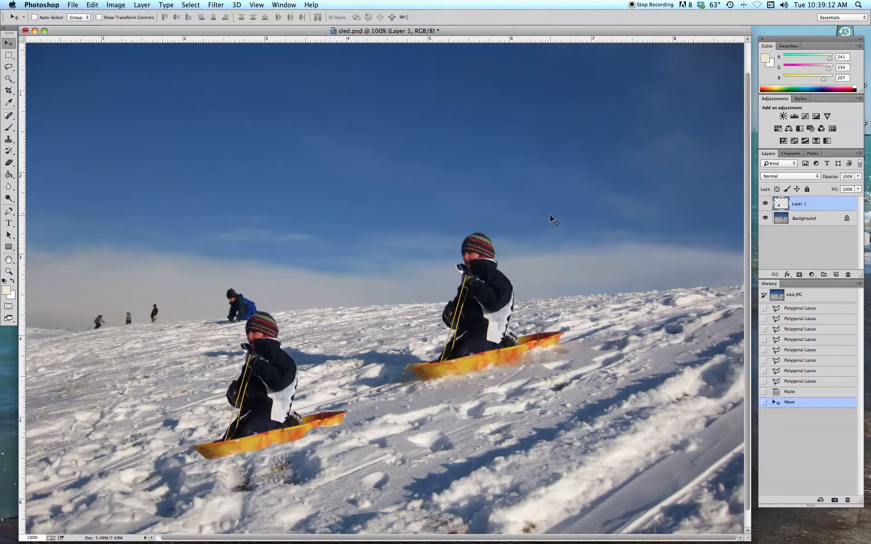
{"action": "scroll", "coordinate": [553, 220], "scroll_direction": "left", "scroll_amount": 1}
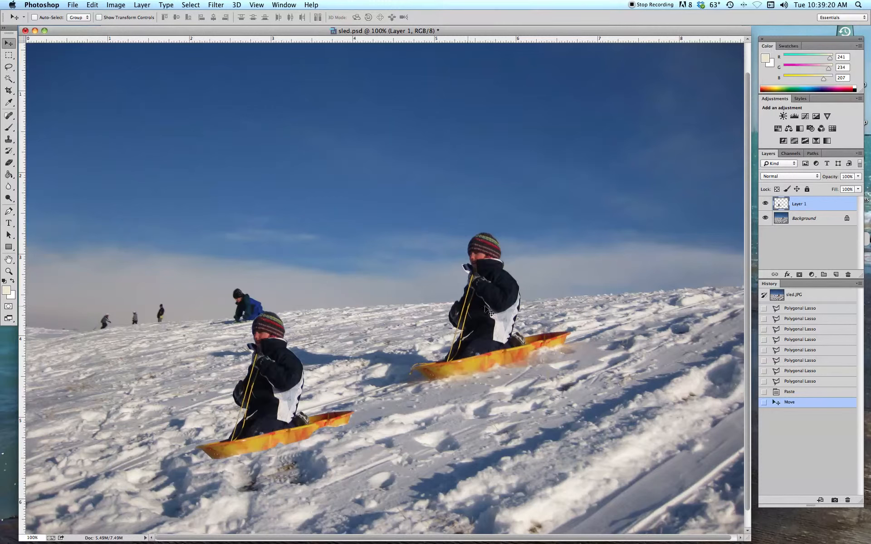
Try a Brightness/Contrast adjustment on the pasted sledder's layer with contrast 100 and -13 and brightness -12, and cancel it
{"action": "left_click", "coordinate": [117, 4]}
{"action": "mouse_move", "coordinate": [137, 30]}
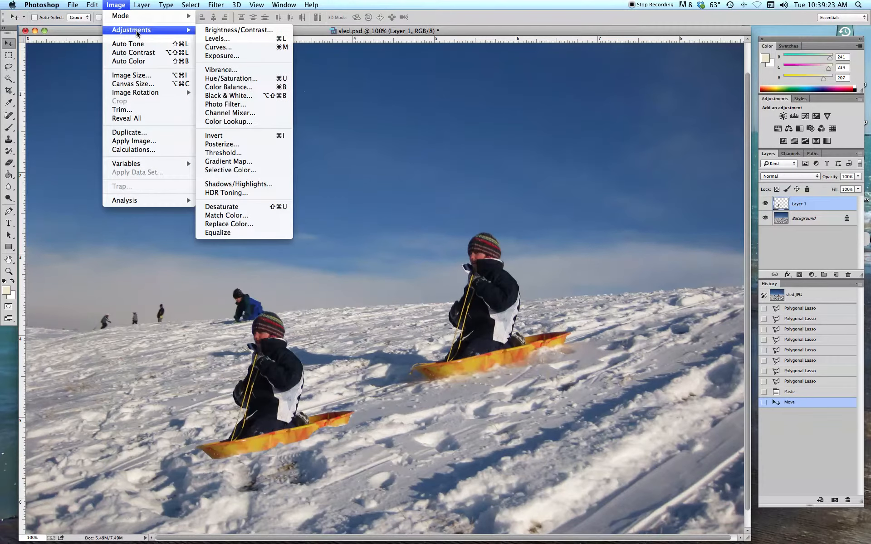
{"action": "left_click", "coordinate": [214, 30]}
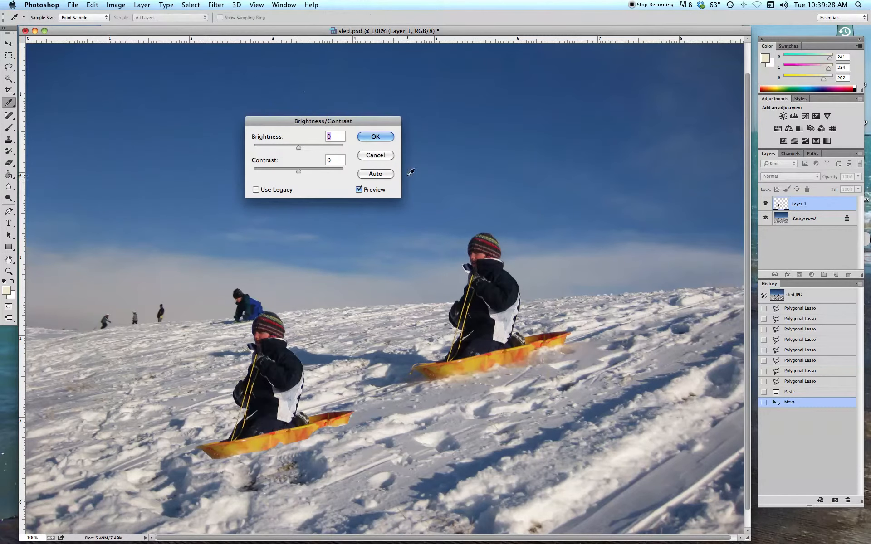
{"action": "left_click_drag", "start_coordinate": [299, 172], "coordinate": [344, 171]}
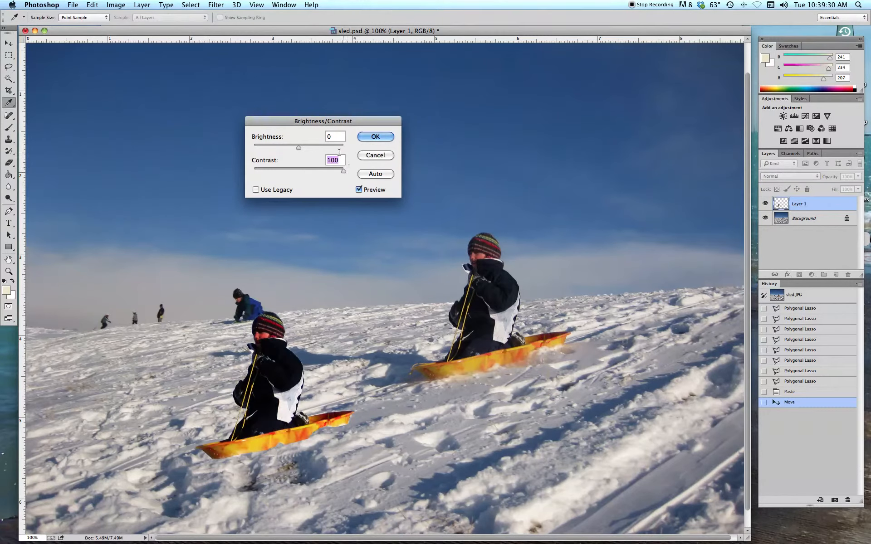
{"action": "mouse_move", "coordinate": [297, 147]}
{"action": "left_mouse_down"}
{"action": "mouse_move", "coordinate": [210, 145]}
{"action": "mouse_move", "coordinate": [295, 147]}
{"action": "left_mouse_up"}
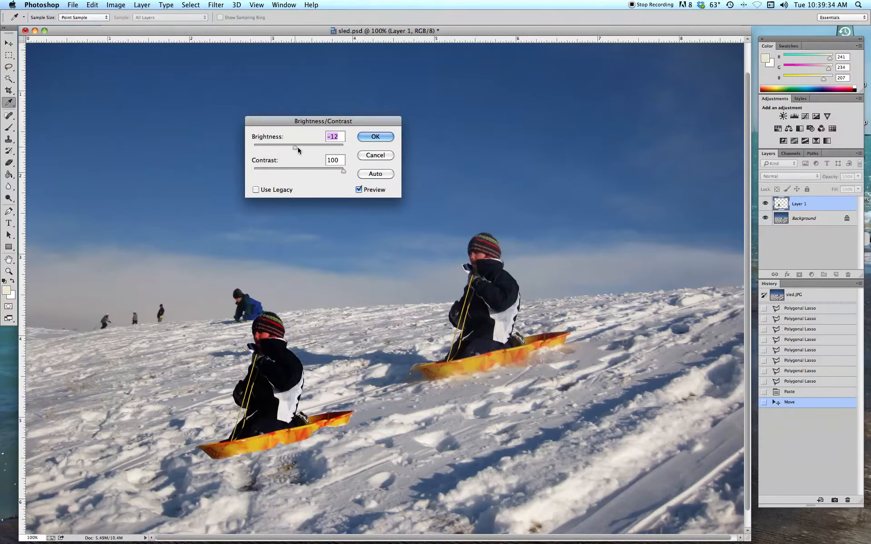
{"action": "left_click_drag", "start_coordinate": [342, 172], "coordinate": [287, 168]}
{"action": "left_click", "coordinate": [375, 157]}
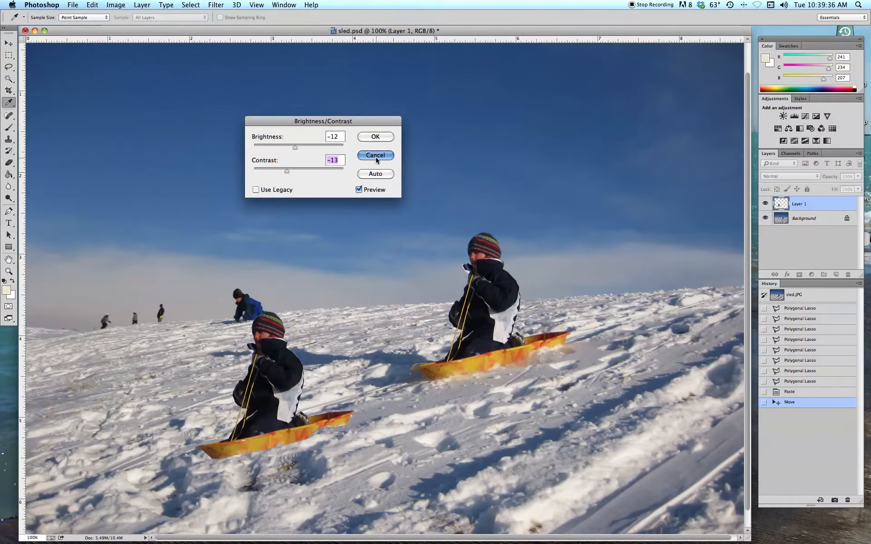
Try a Brightness/Contrast adjustment on the Background layer with brightness 150 and contrast 100, and cancel it
{"action": "left_click", "coordinate": [800, 221]}
{"action": "left_click", "coordinate": [805, 207]}
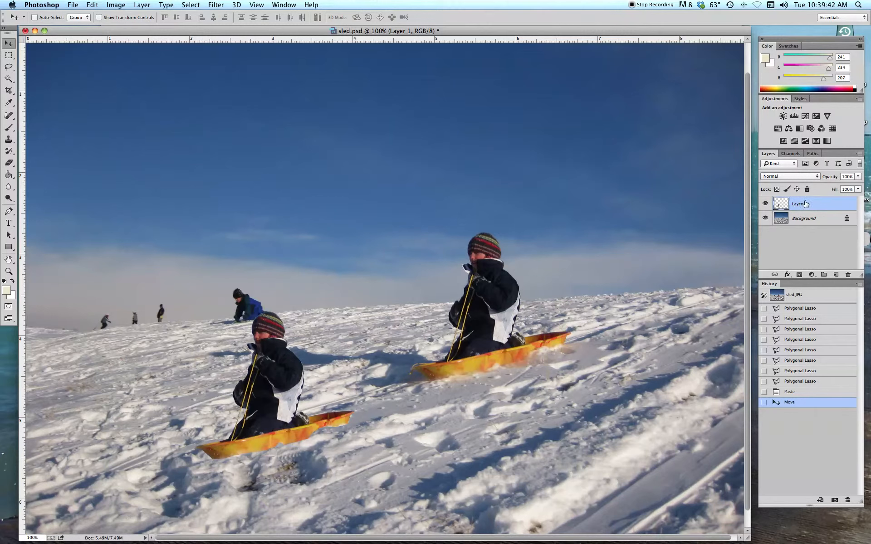
{"action": "left_click", "coordinate": [803, 221]}
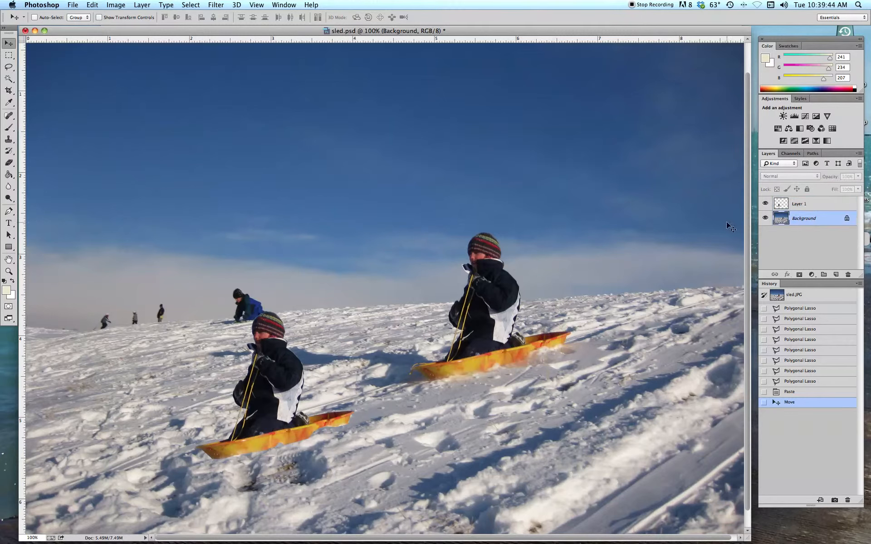
{"action": "left_click", "coordinate": [119, 4]}
{"action": "mouse_move", "coordinate": [121, 30]}
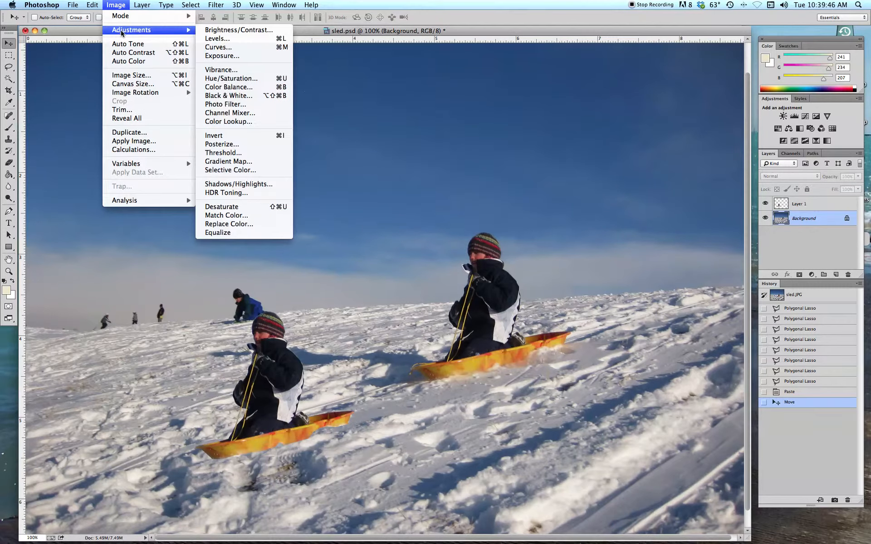
{"action": "left_click", "coordinate": [225, 28]}
{"action": "left_click_drag", "start_coordinate": [299, 148], "coordinate": [346, 146]}
{"action": "left_click_drag", "start_coordinate": [298, 170], "coordinate": [372, 158]}
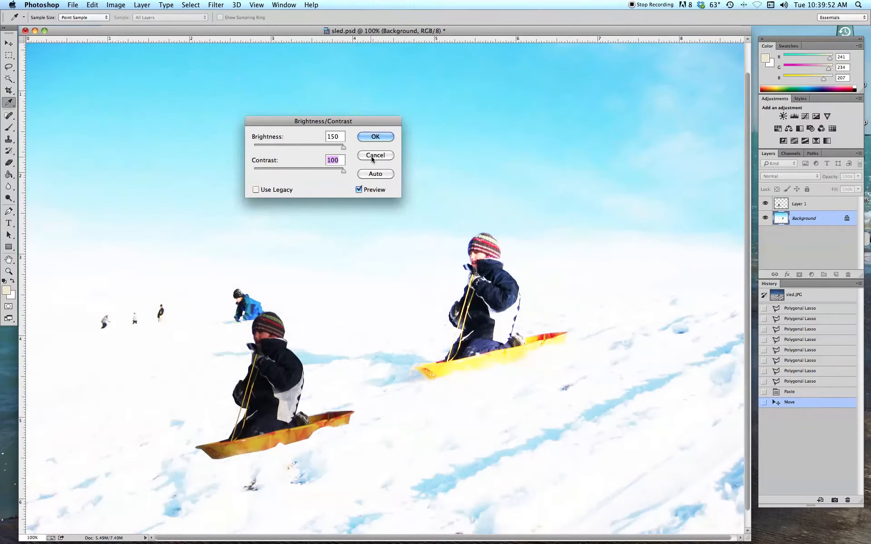
{"action": "left_click", "coordinate": [375, 155]}
Move the sledder on Layer 1 up the slope, close to the distant figure in blue
{"action": "left_click", "coordinate": [801, 202]}
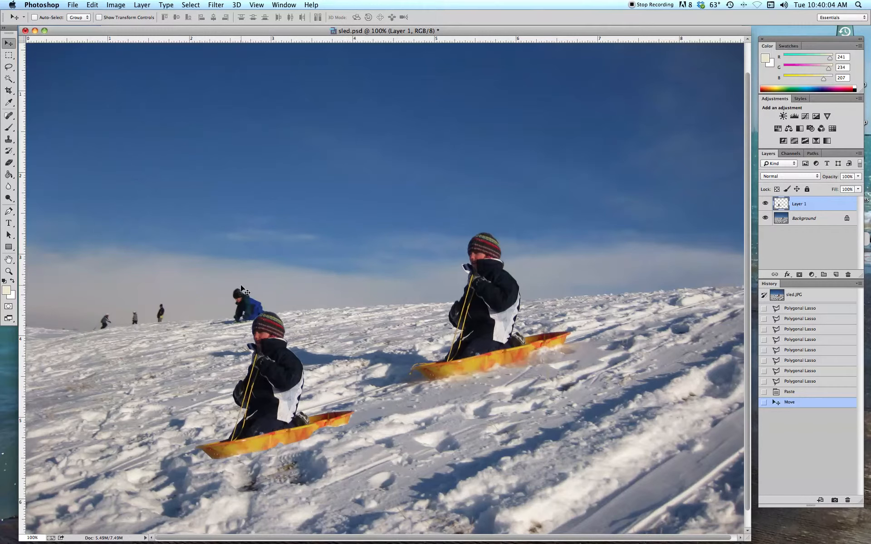
{"action": "left_click_drag", "start_coordinate": [277, 343], "coordinate": [213, 282]}
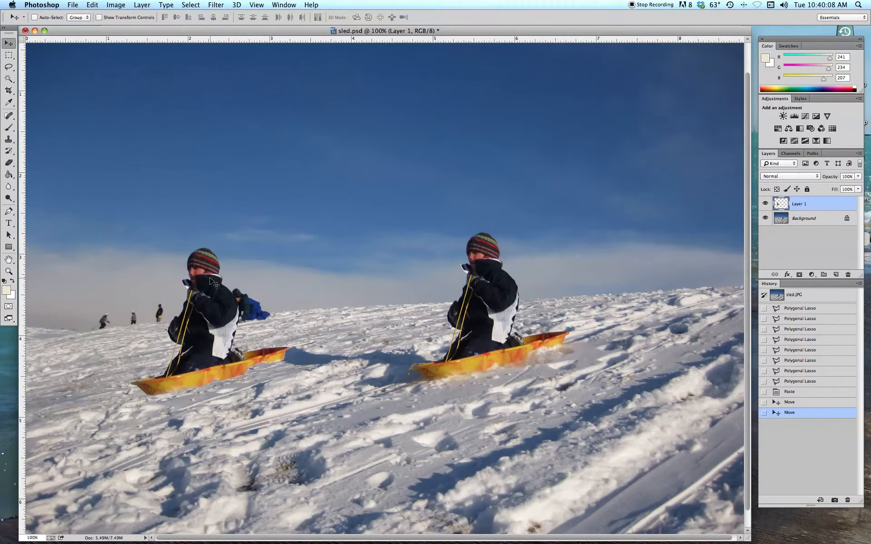
Paste a second sledder copy, try it lower on the slope, undo that move and delete the new Layer 2
{"action": "key", "text": "super+v"}
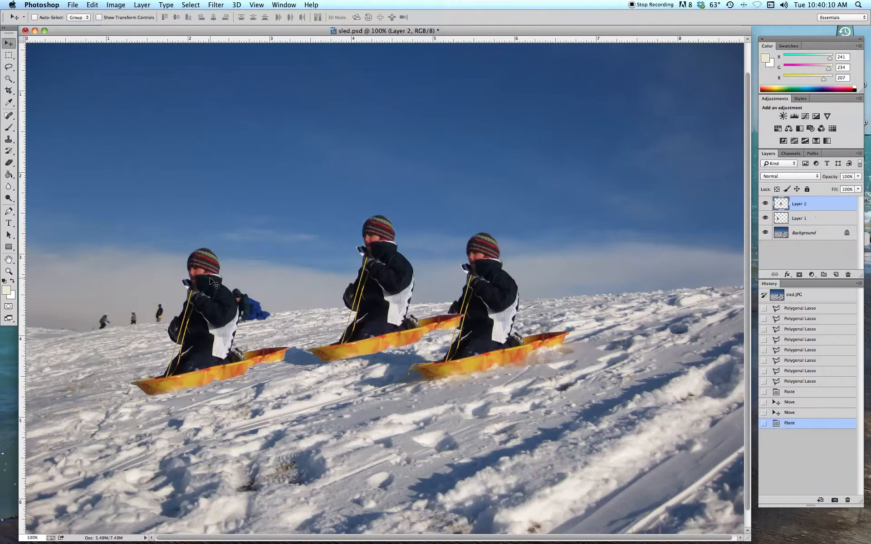
{"action": "left_click_drag", "start_coordinate": [391, 261], "coordinate": [362, 416]}
{"action": "key", "text": "super+z"}
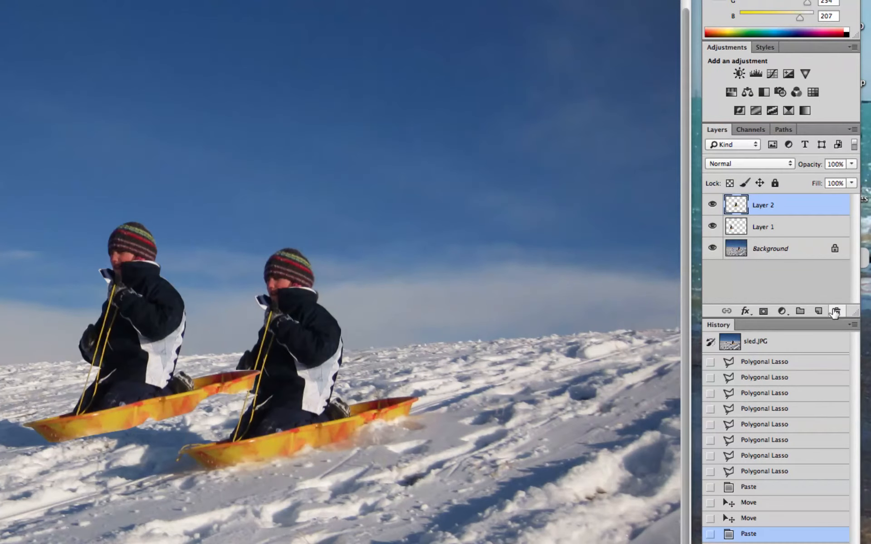
{"action": "left_click", "coordinate": [835, 311]}
{"action": "left_click", "coordinate": [346, 180]}
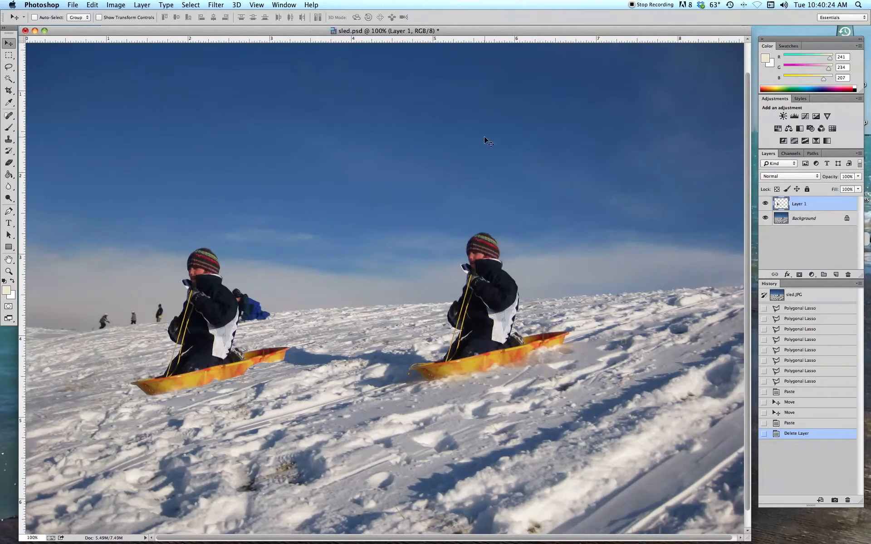
Move the Layer 1 sledder back down the slope and cut an irregular strip along its sled's lower edge with the 3 px feathered Lasso
{"action": "left_click_drag", "start_coordinate": [204, 257], "coordinate": [267, 365]}
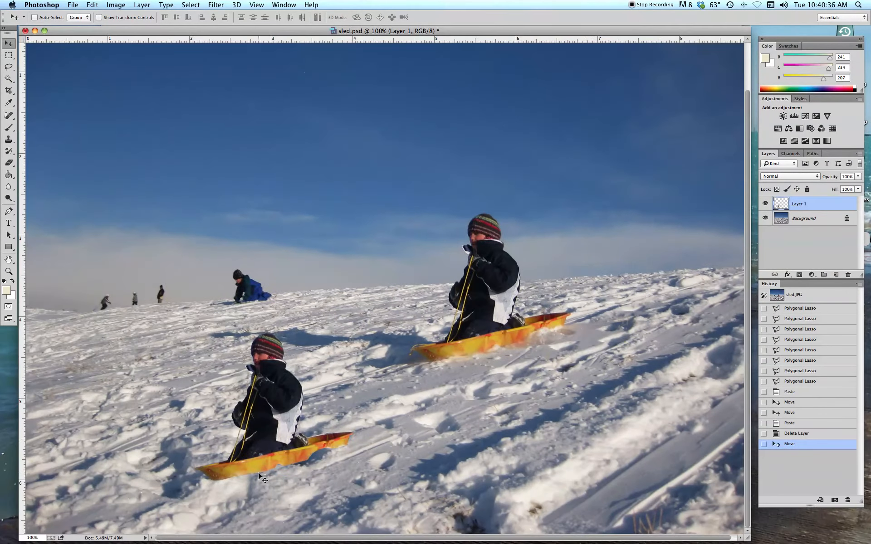
{"action": "key", "text": "super+plus"}
{"action": "key", "text": "super+plus"}
{"action": "scroll", "coordinate": [310, 456], "scroll_direction": "down", "scroll_amount": 10}
{"action": "scroll", "coordinate": [311, 456], "scroll_direction": "left", "scroll_amount": 3}
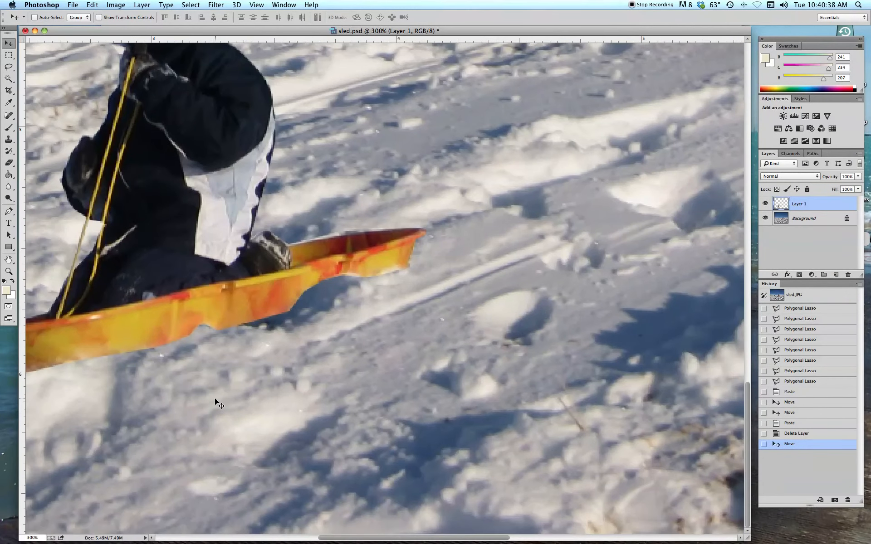
{"action": "scroll", "coordinate": [214, 399], "scroll_direction": "left", "scroll_amount": 8}
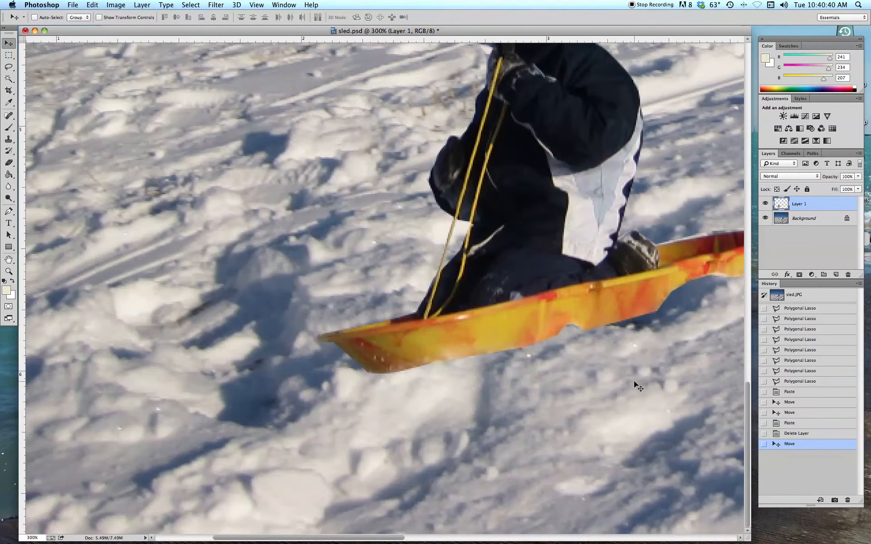
{"action": "scroll", "coordinate": [634, 381], "scroll_direction": "right", "scroll_amount": 2}
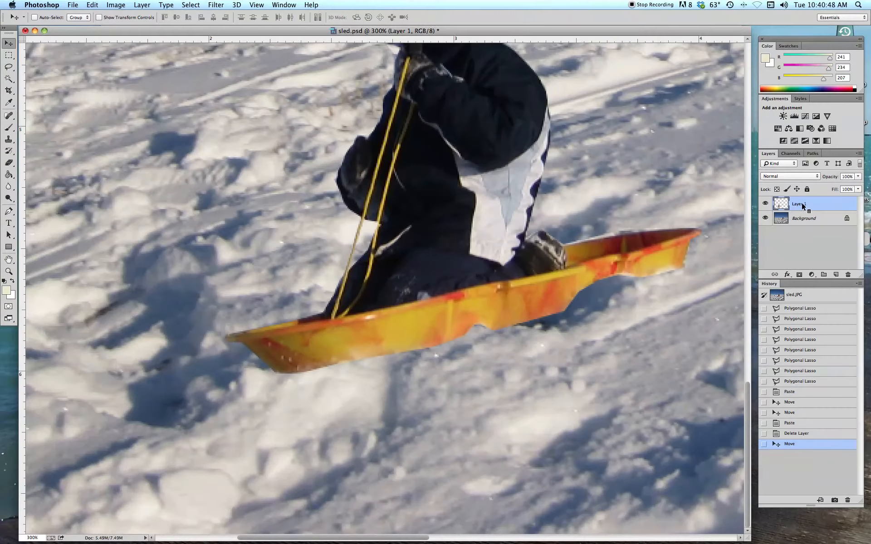
{"action": "left_click", "coordinate": [9, 67]}
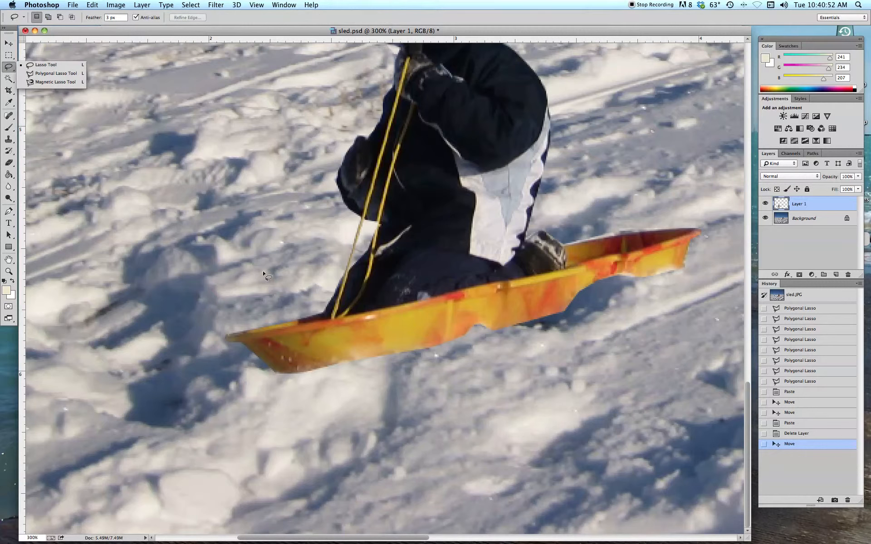
{"action": "mouse_move", "coordinate": [256, 371]}
{"action": "left_mouse_down"}
{"action": "mouse_move", "coordinate": [336, 371]}
{"action": "mouse_move", "coordinate": [405, 354]}
{"action": "mouse_move", "coordinate": [496, 315]}
{"action": "mouse_move", "coordinate": [501, 330]}
{"action": "mouse_move", "coordinate": [545, 336]}
{"action": "mouse_move", "coordinate": [607, 277]}
{"action": "mouse_move", "coordinate": [693, 262]}
{"action": "mouse_move", "coordinate": [709, 283]}
{"action": "mouse_move", "coordinate": [699, 305]}
{"action": "mouse_move", "coordinate": [374, 423]}
{"action": "mouse_move", "coordinate": [248, 426]}
{"action": "left_mouse_up"}
{"action": "scroll", "coordinate": [247, 358], "scroll_direction": "right", "scroll_amount": 1}
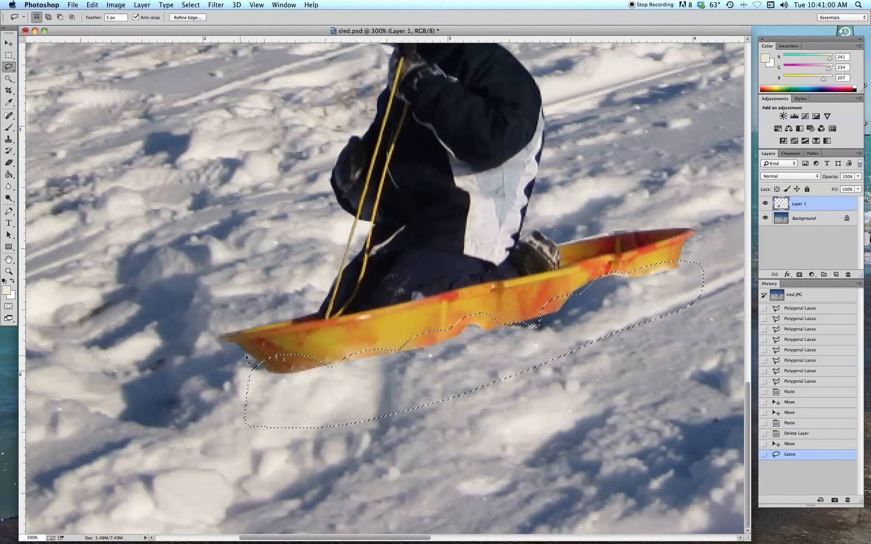
{"action": "scroll", "coordinate": [247, 357], "scroll_direction": "right", "scroll_amount": 1}
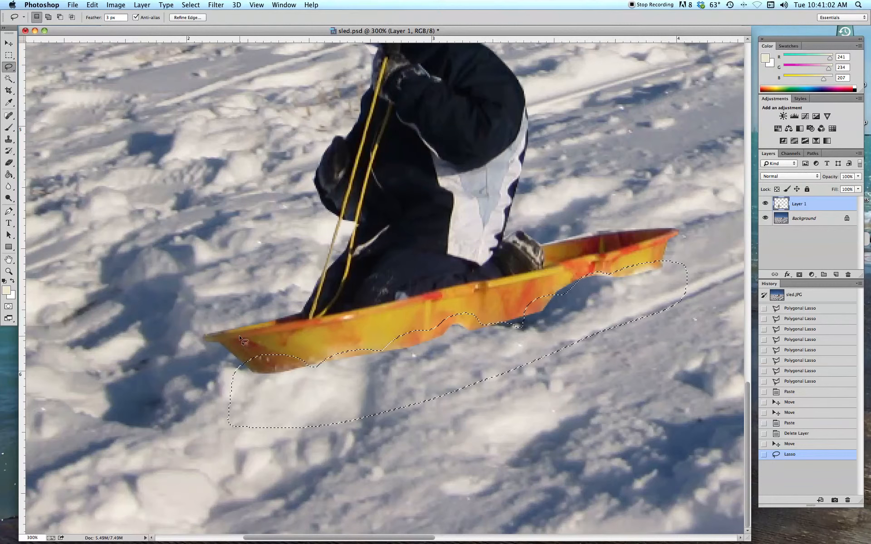
{"action": "key", "text": "super+x"}
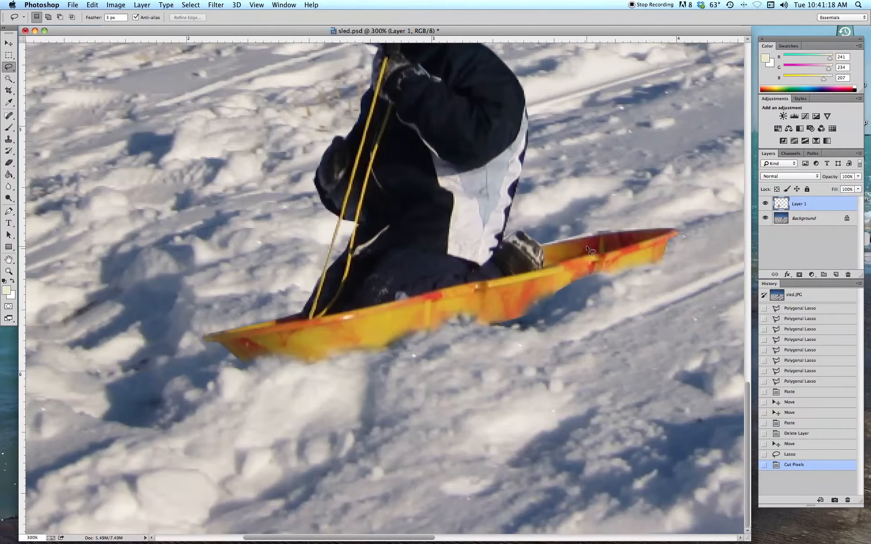
Outline the pale fringe above the sled's rear rim with the Polygonal Lasso at 0 px feather, clear it and deselect
{"action": "key", "text": "super+minus"}
{"action": "key", "text": "super+minus"}
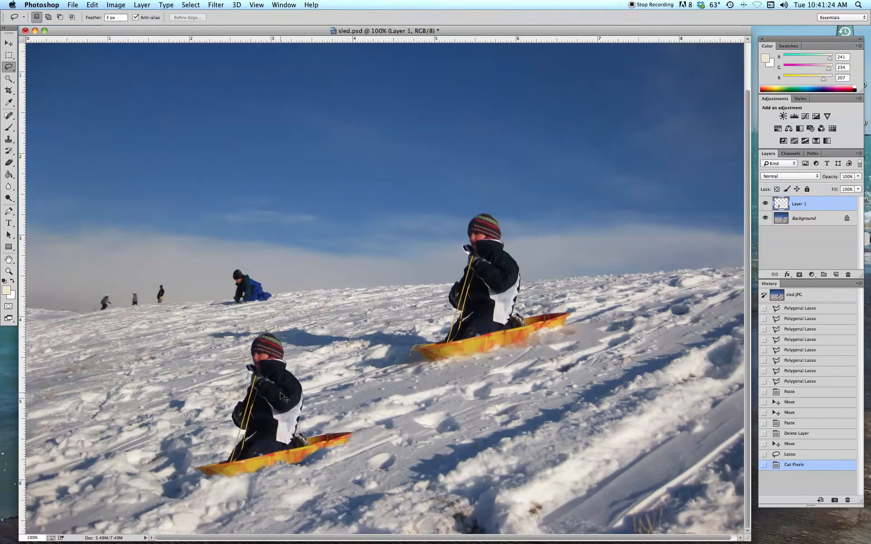
{"action": "key", "text": "super+plus"}
{"action": "key", "text": "super+plus"}
{"action": "key", "text": "super+plus"}
{"action": "scroll", "coordinate": [234, 361], "scroll_direction": "down", "scroll_amount": 15}
{"action": "scroll", "coordinate": [234, 362], "scroll_direction": "left", "scroll_amount": 8}
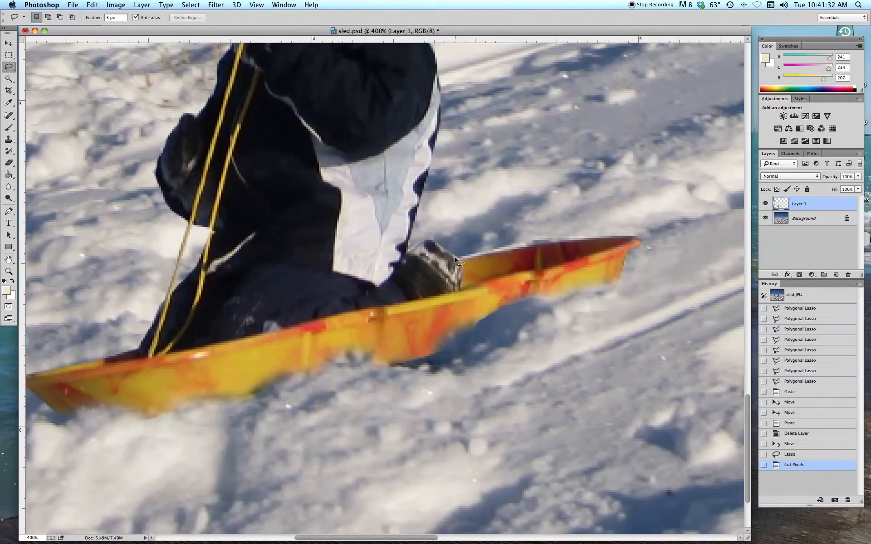
{"action": "left_click", "coordinate": [5, 67]}
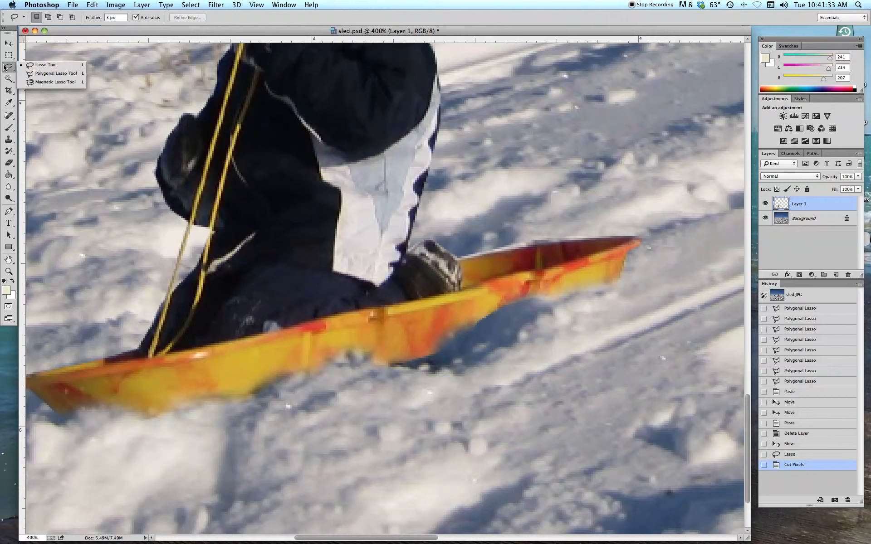
{"action": "left_click", "coordinate": [53, 73]}
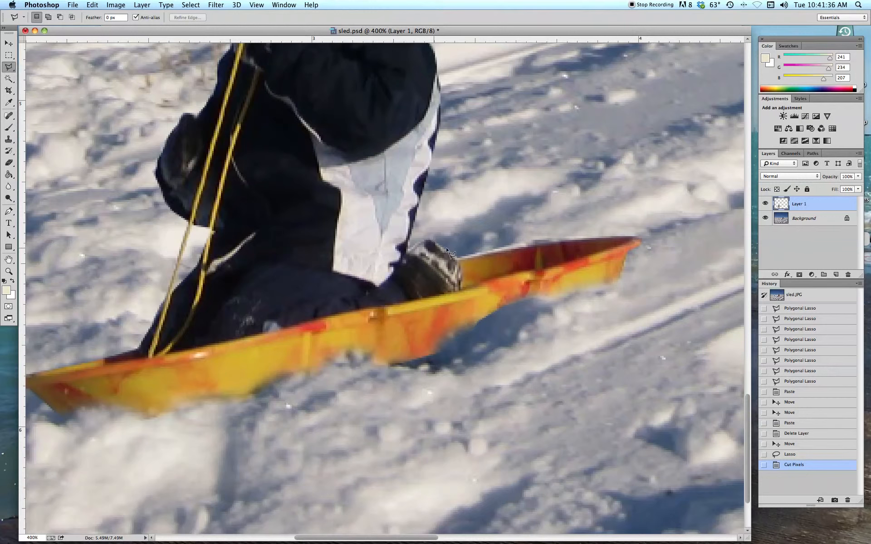
{"action": "left_click", "coordinate": [461, 261]}
{"action": "left_click", "coordinate": [629, 237]}
{"action": "left_click", "coordinate": [693, 204]}
{"action": "double_click", "coordinate": [553, 127]}
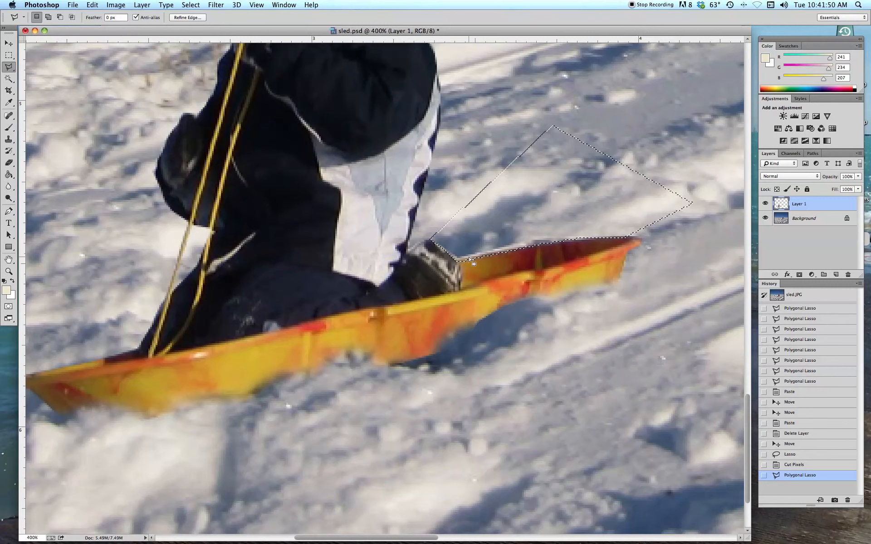
{"action": "key", "text": "BackSpace"}
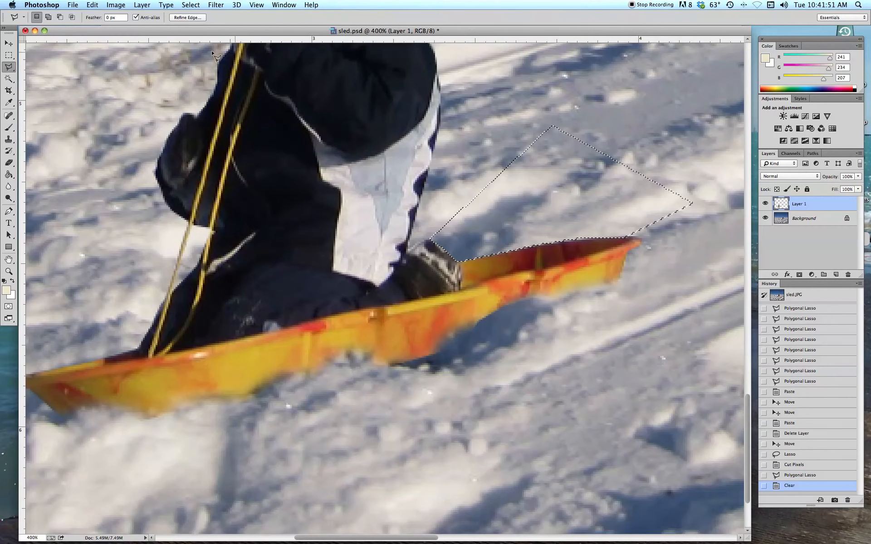
{"action": "left_click", "coordinate": [9, 55]}
{"action": "left_click", "coordinate": [54, 69]}
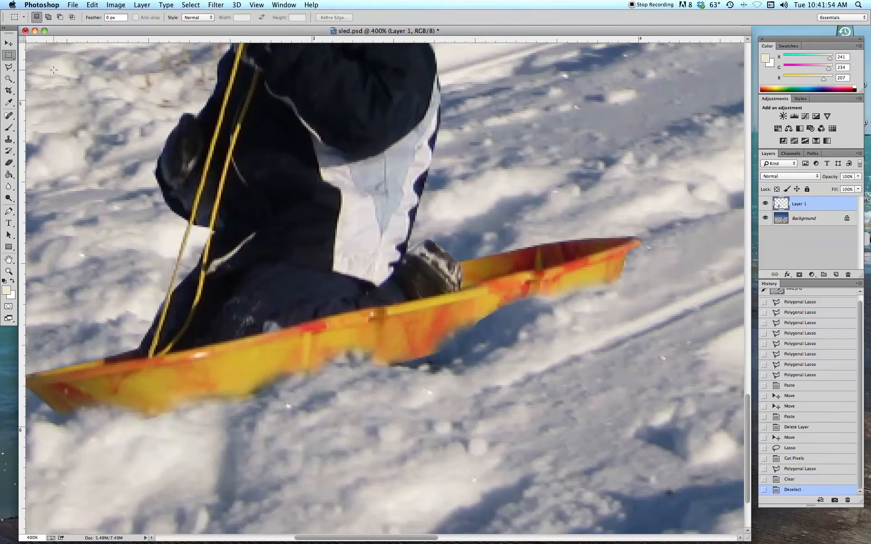
Save the changes to sled.psd
{"action": "key", "text": "super+minus"}
{"action": "key", "text": "super+minus"}
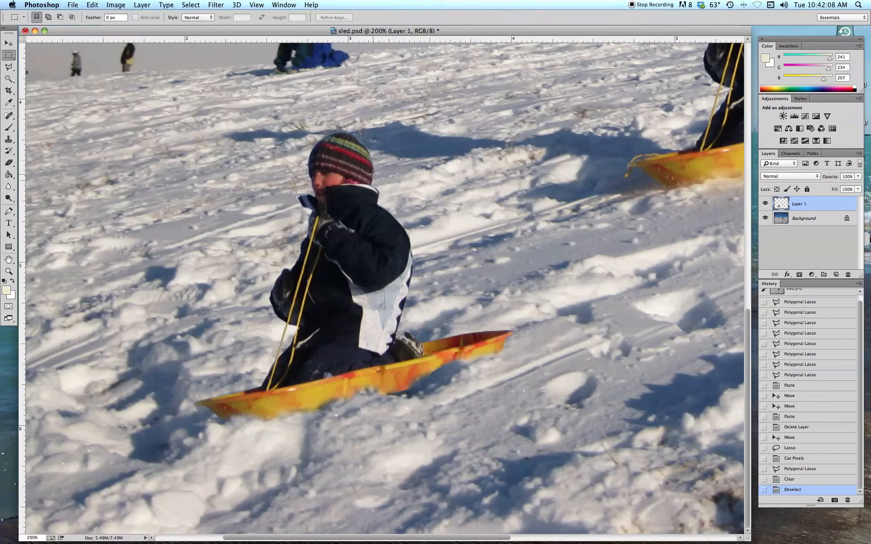
{"action": "key", "text": "super+s"}
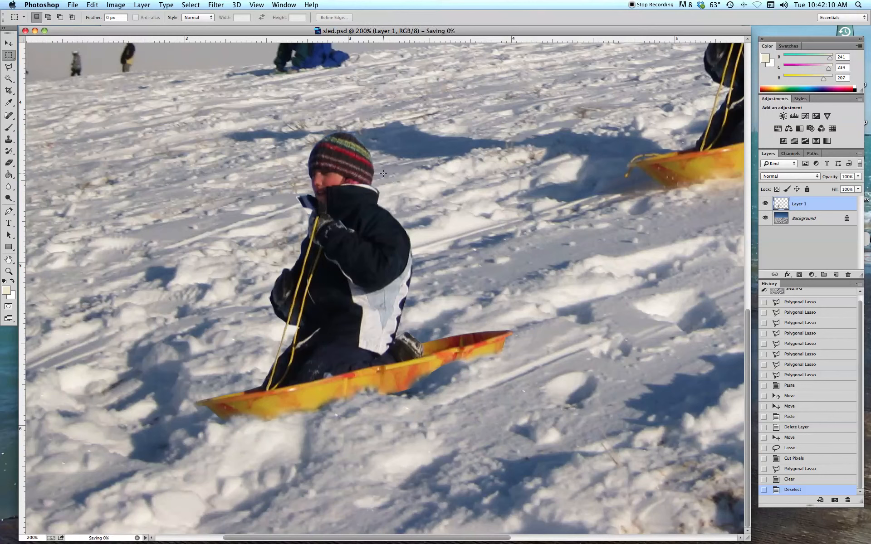